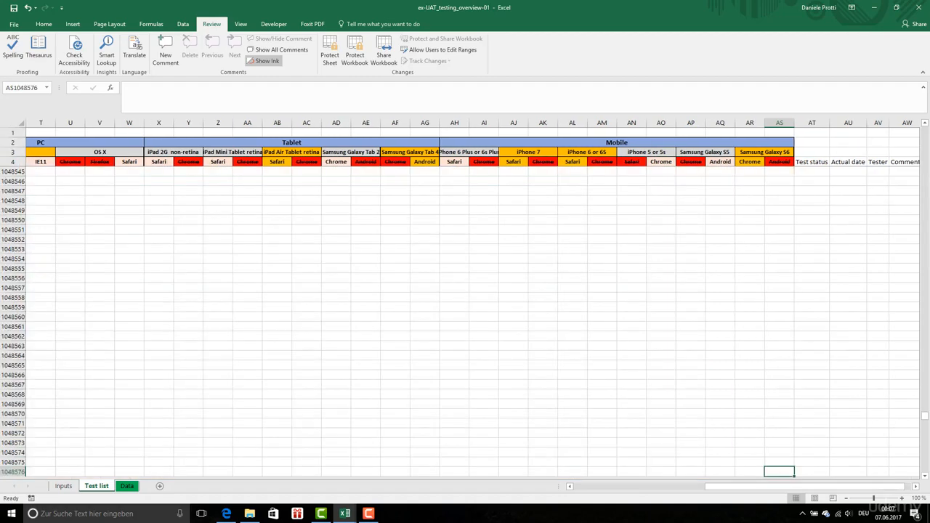
Enter the placeholder c in row 376, the last data row, under Test status, Actual date, Tester and Comments.
click(123, 333)
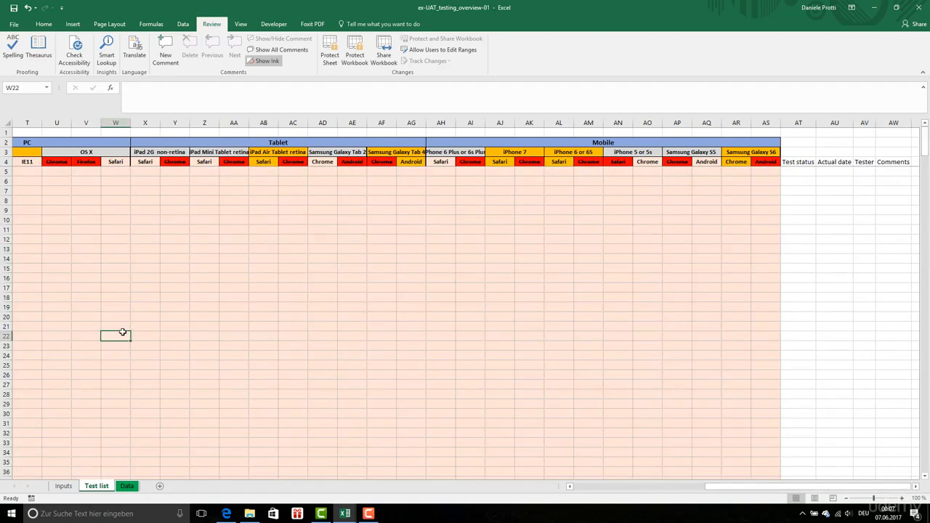
key(Home)
key(ctrl+Down)
key(Right)
key(Right)
key(Right)
key(Right)
key(Right)
key(Right)
key(Right)
key(Right)
key(Right)
key(Right)
key(Right)
key(Right)
key(Right)
key(Right)
key(Right)
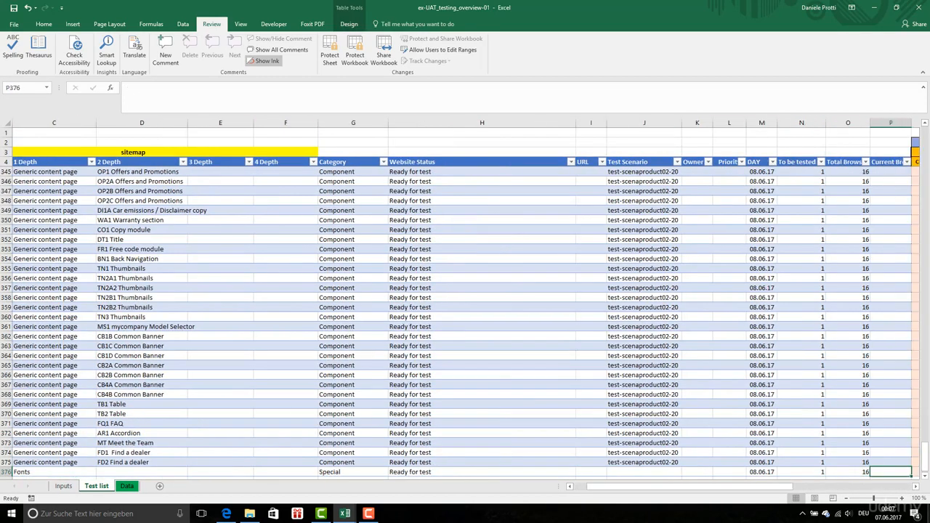
key(Right)
key(Right)
key(Right)
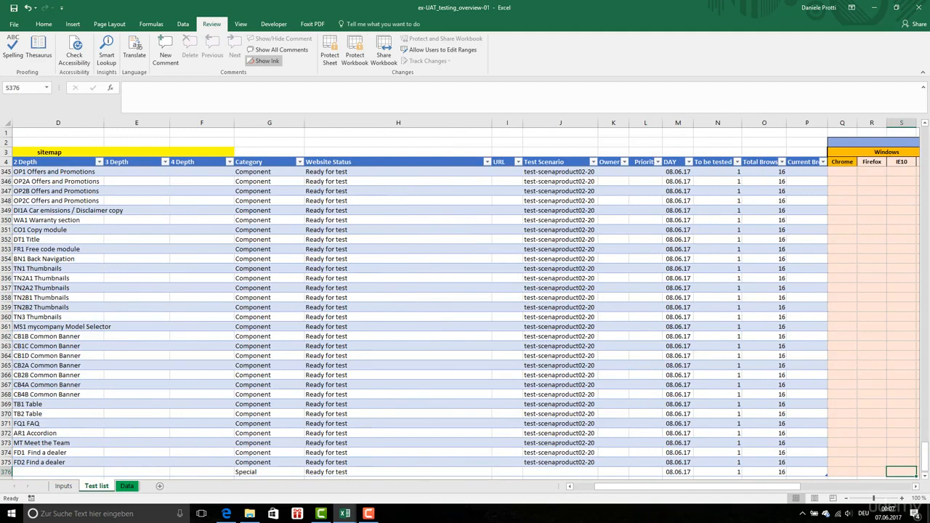
key(Right)
key(Right)
key(Right)
key(Right)
key(Right)
key(Right)
key(Right)
key(Right)
key(Right)
key(Right)
key(Right)
key(Right)
key(Right)
key(Right)
key(Right)
key(Right)
key(Right)
key(Right)
key(Right)
key(Right)
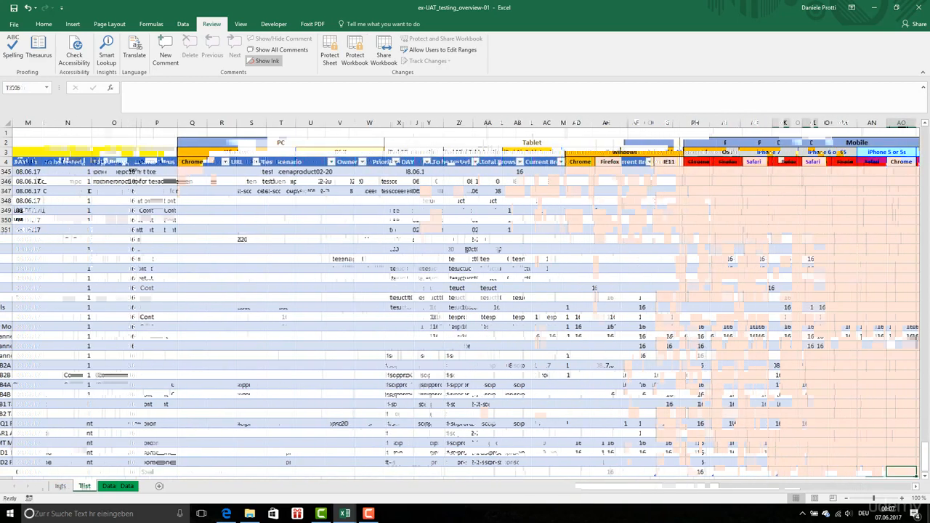
key(Right)
key(Right)
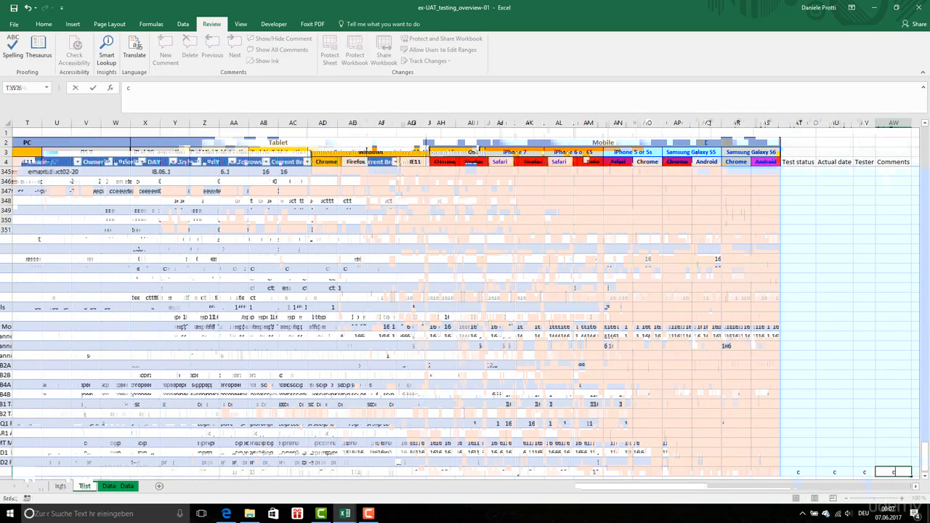
click(812, 199)
Format the Test status to Comments range AT4:AW376 as a green banded table, using row 4 as headers.
drag(804, 161, 908, 161)
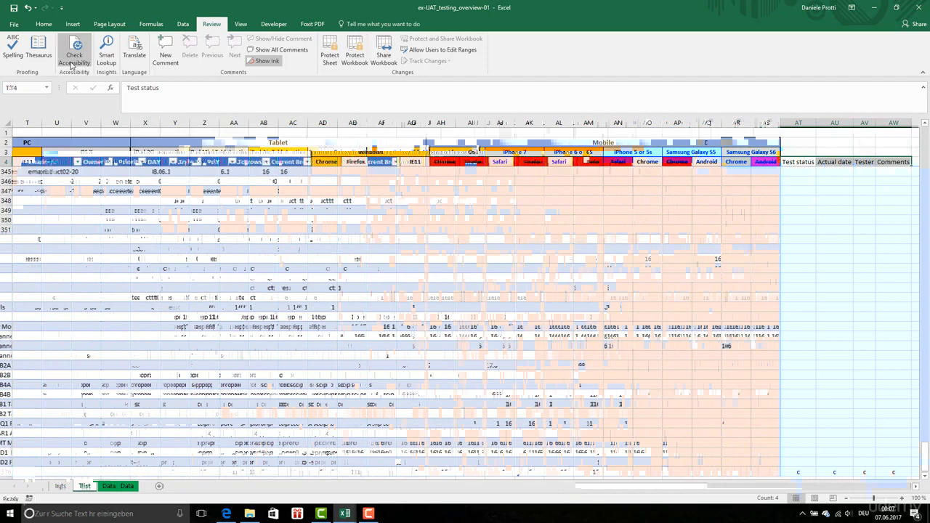
key(ctrl+shift+Down)
click(44, 24)
click(423, 54)
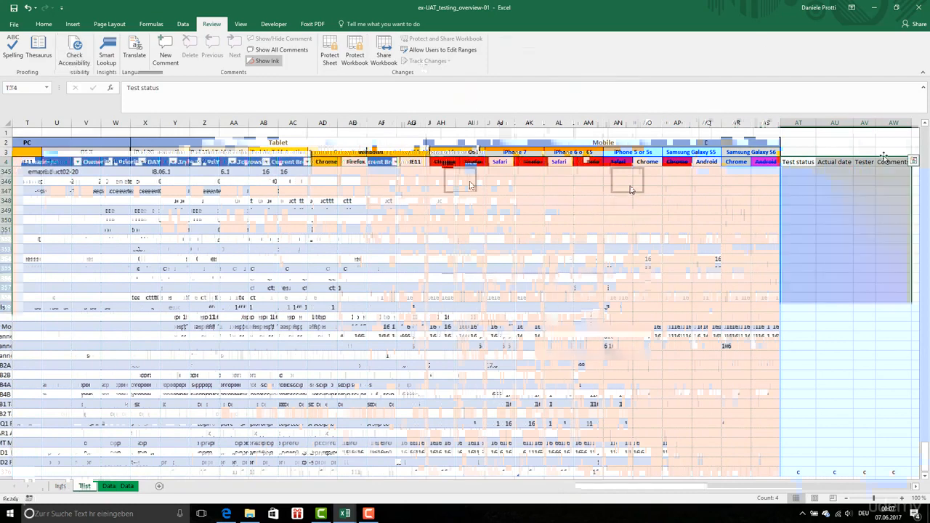
click(631, 190)
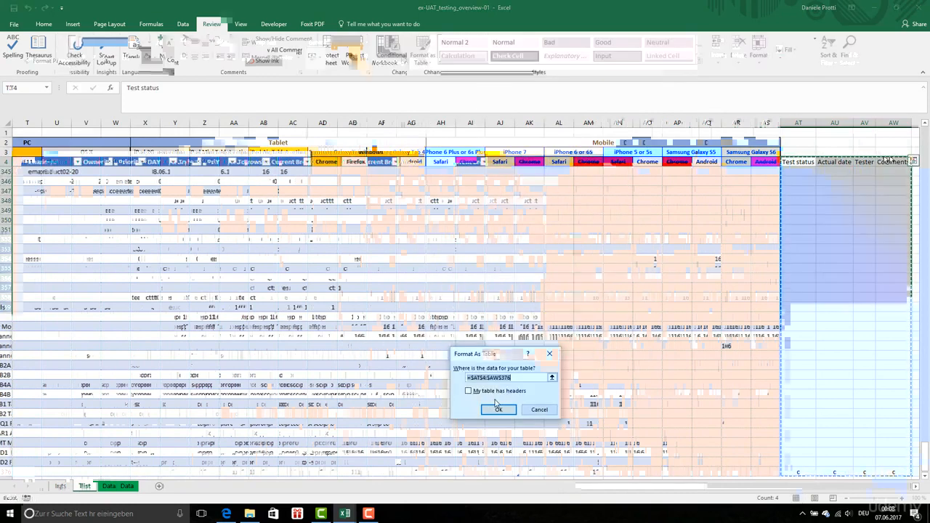
click(500, 409)
Enter the formula =COUNTA(Q5:AS5) in cell P5 to count the filled browser cells of each row.
click(805, 190)
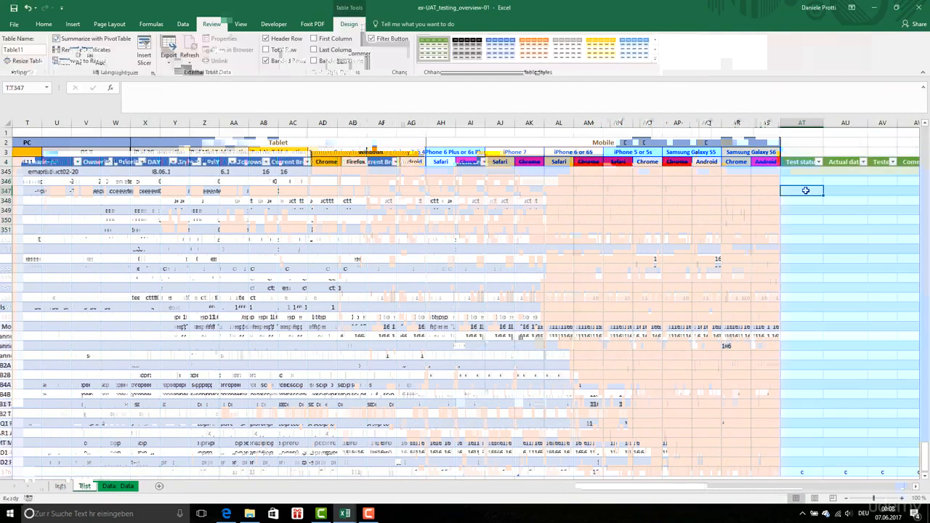
scroll(805, 190, up, 4)
scroll(806, 190, up, 4)
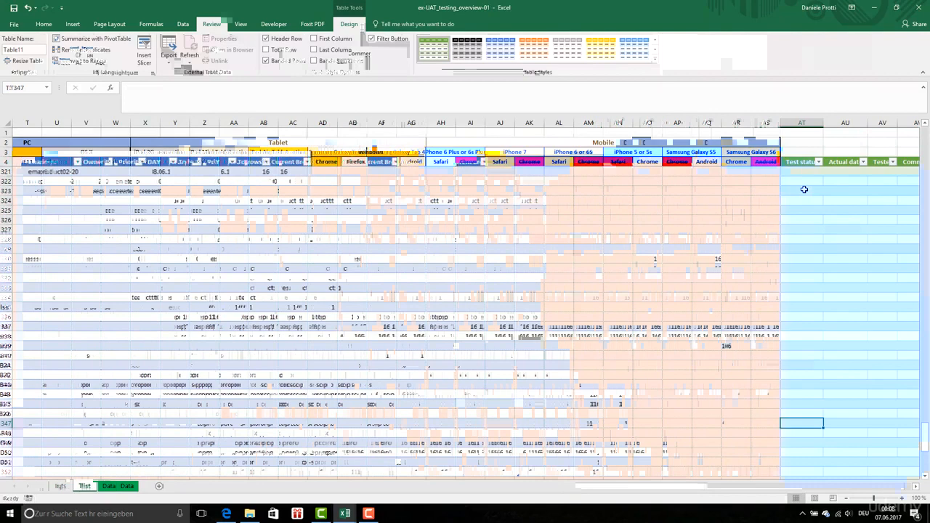
scroll(805, 190, down, 2)
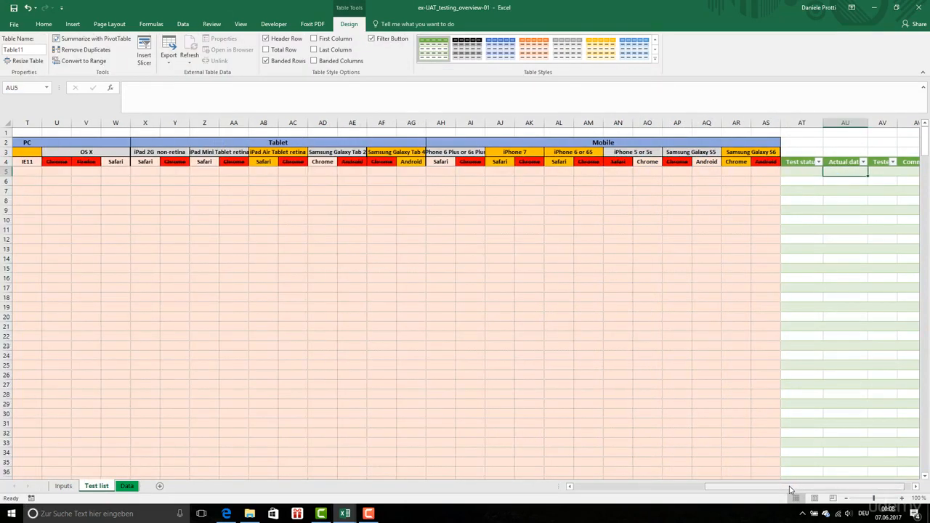
drag(791, 489, 702, 468)
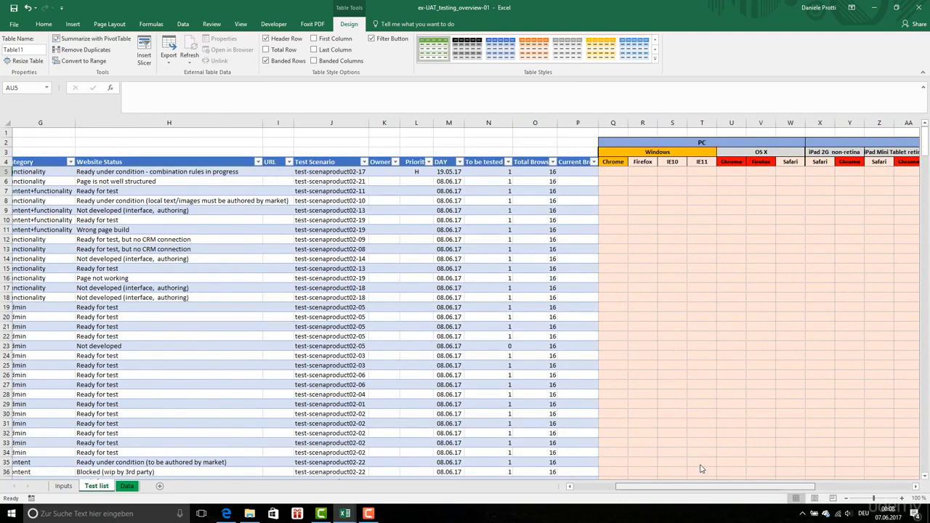
click(588, 173)
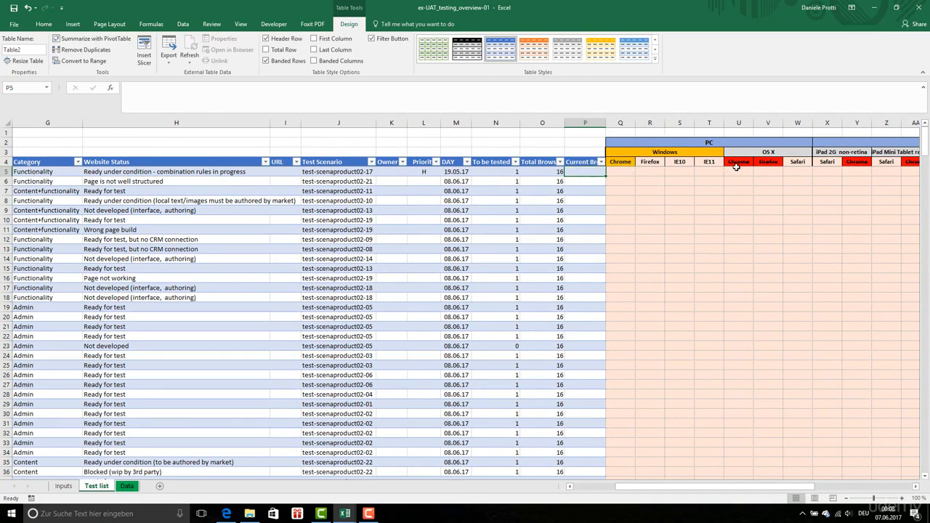
text(=COUNTA)
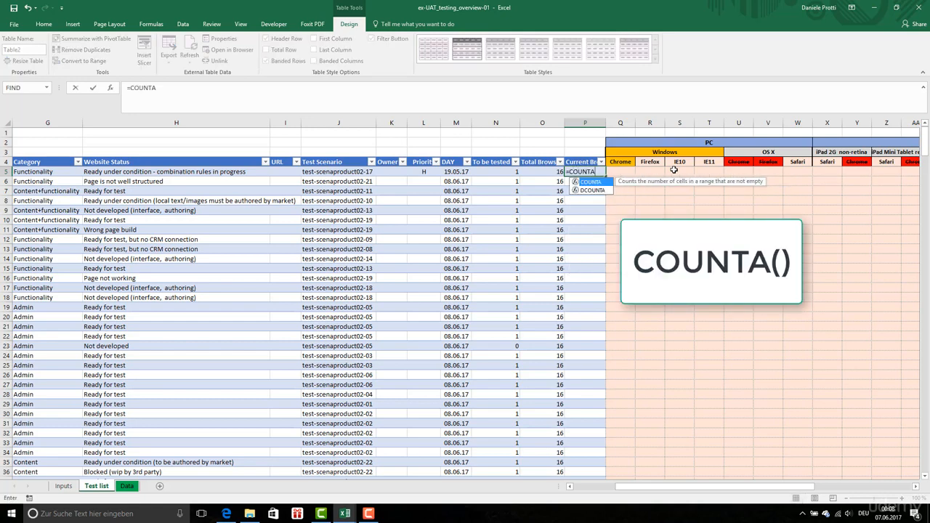
text(()
click(625, 171)
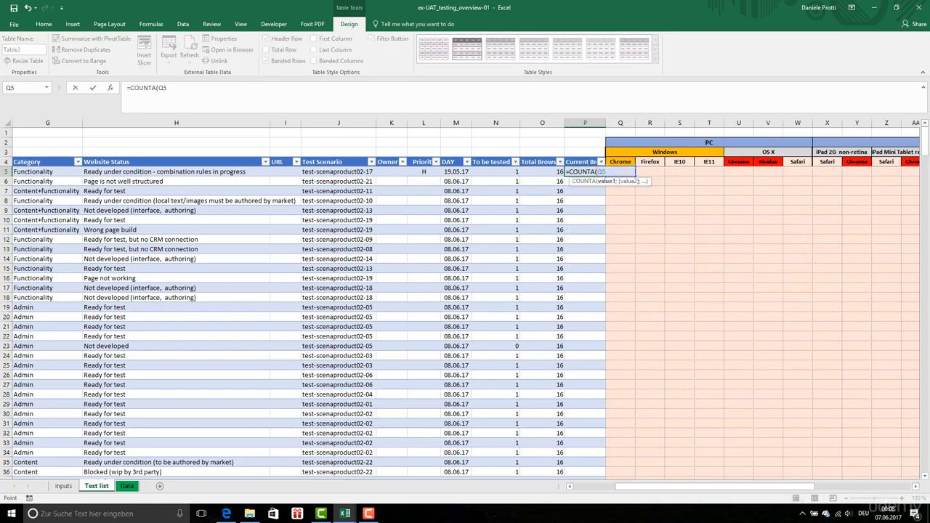
drag(625, 171, 913, 173)
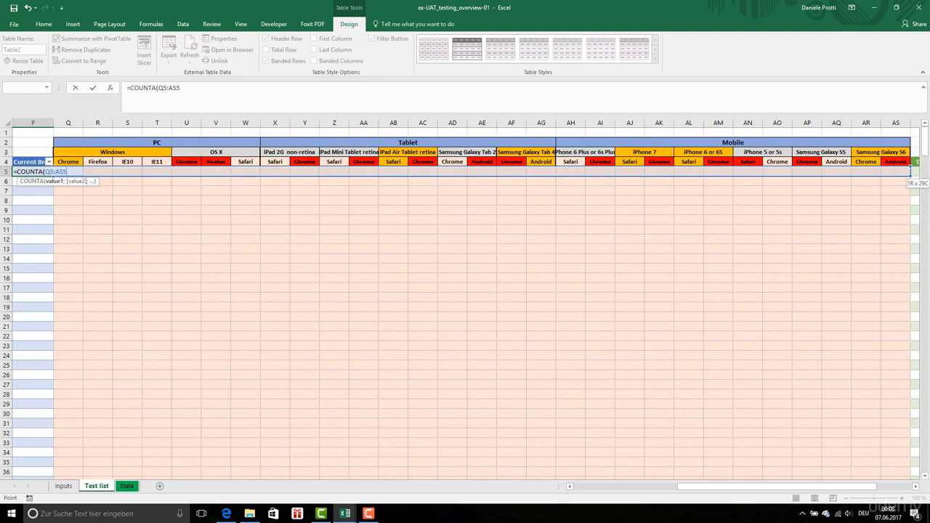
text())
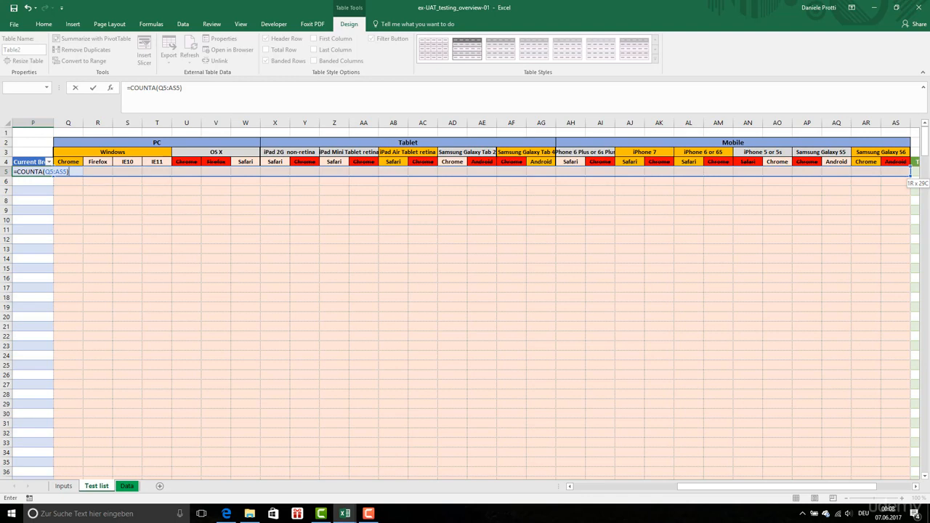
key(Return)
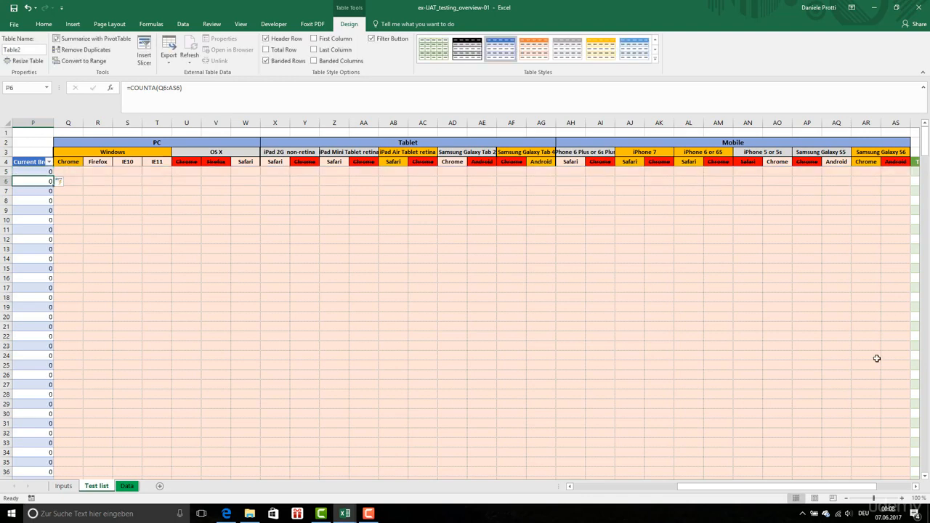
Enter the test values d in Q5 (Chrome) and cc in R5 (Firefox) to try out the count.
drag(712, 494, 659, 494)
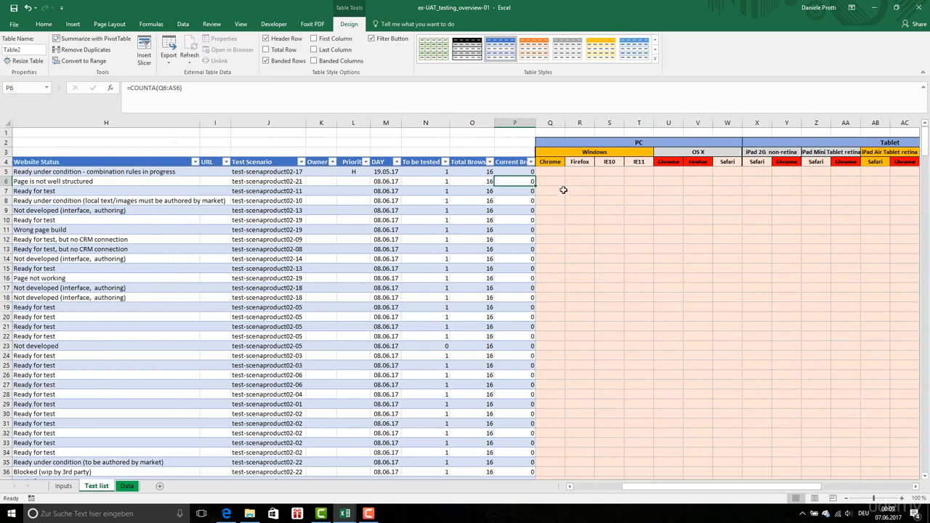
click(561, 174)
text(d)
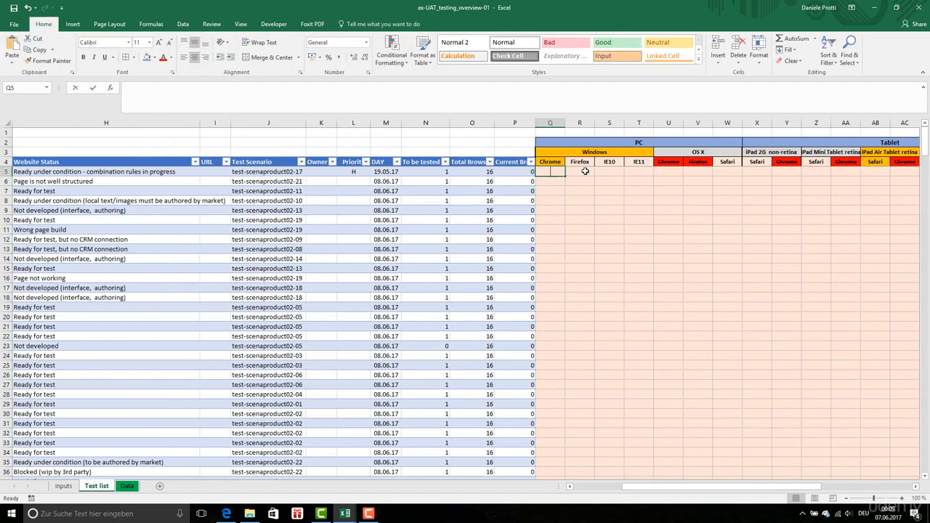
key(Tab)
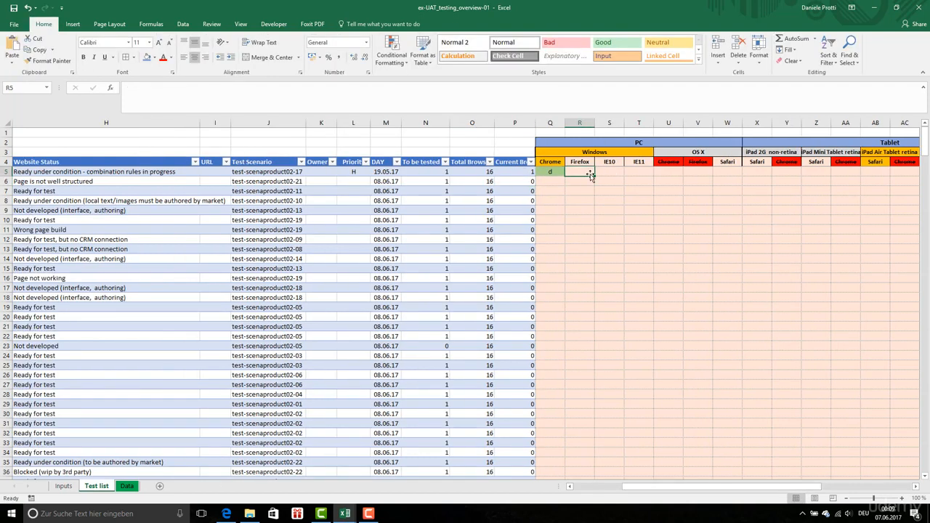
text(cc)
key(Tab)
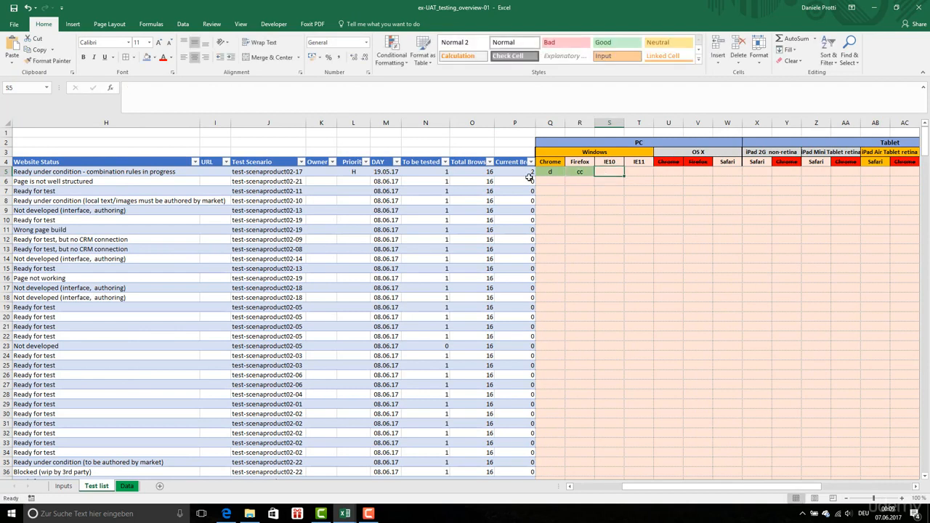
Check the count in P5 and clear the test values from cells R5 and Q5.
click(530, 174)
click(539, 175)
key(Right)
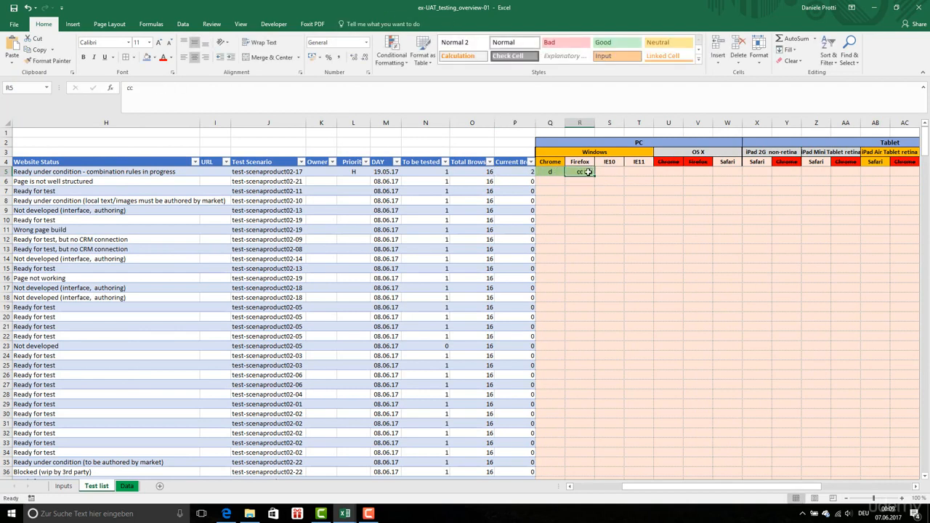
key(Delete)
click(552, 172)
key(Delete)
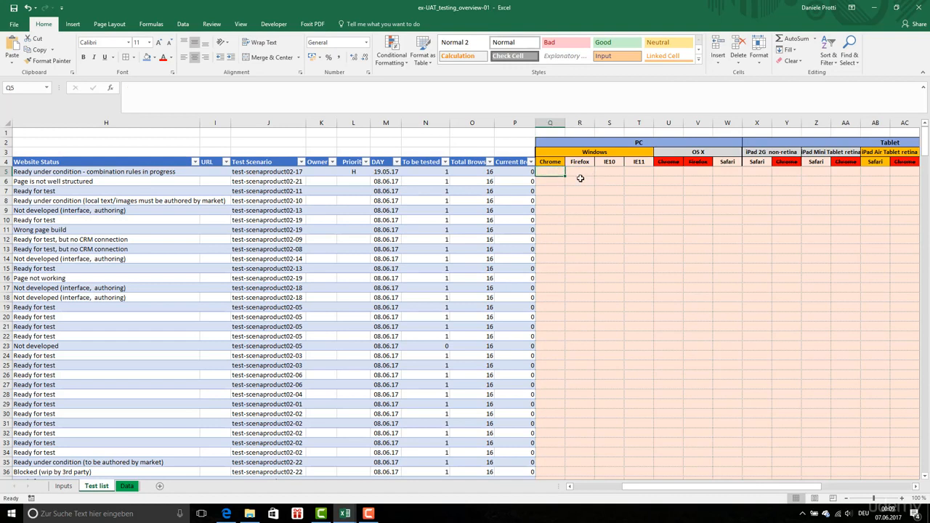
Check the COUNTA results filled down the rows of column P.
click(527, 180)
scroll(524, 207, down, 10)
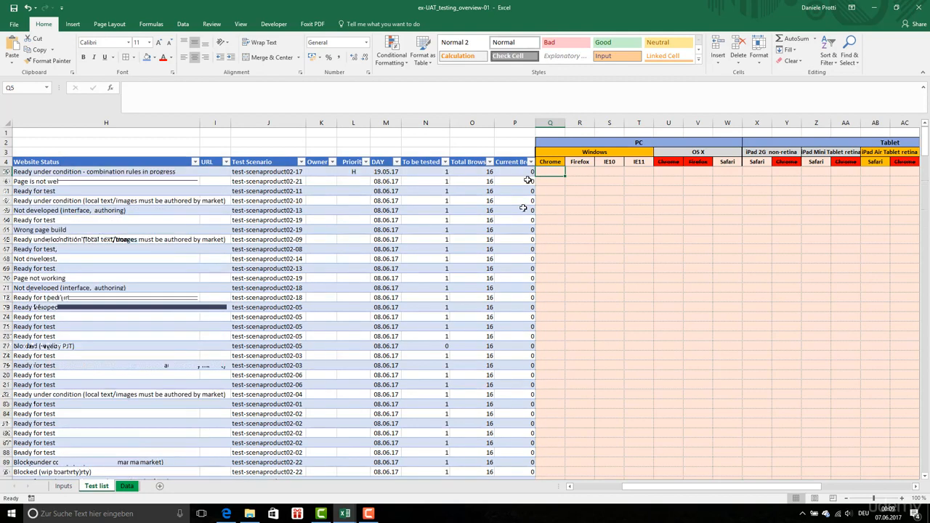
scroll(524, 207, up, 10)
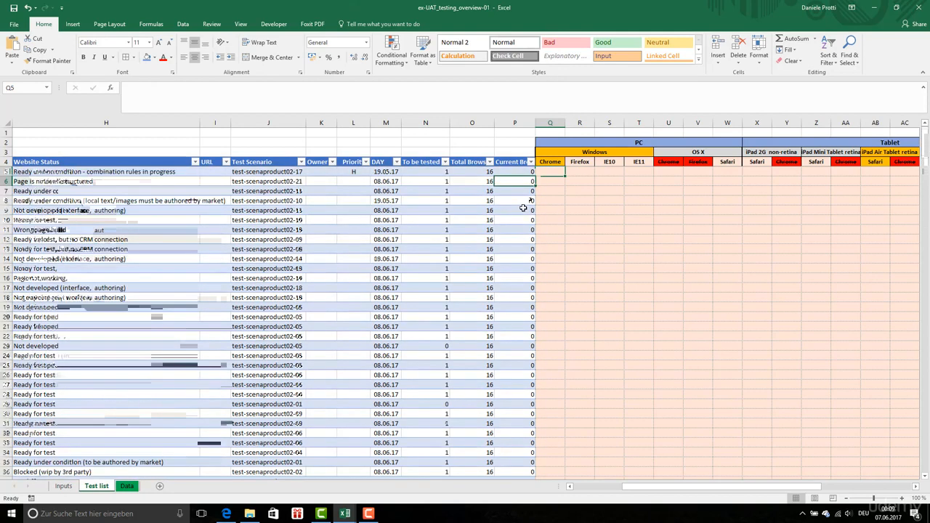
click(528, 170)
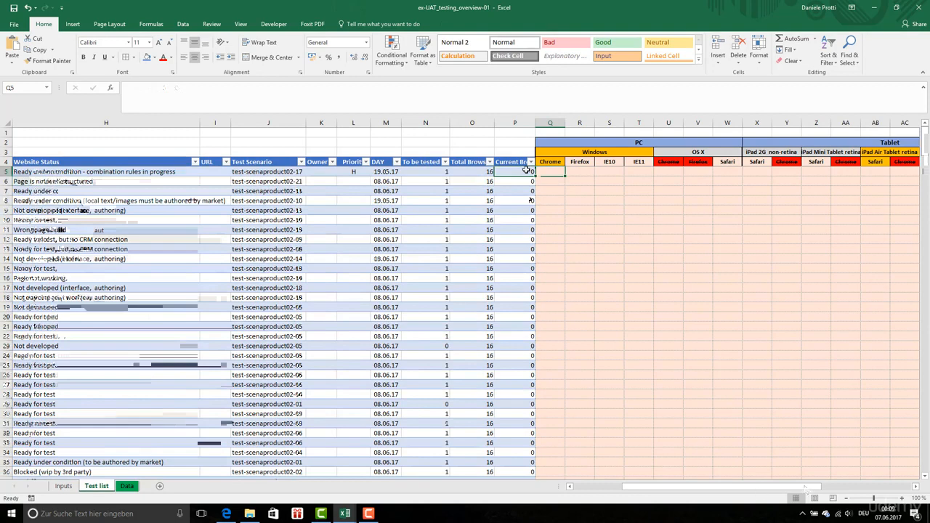
Add a comment to the Actual date header in AU4 reading "Info" and "Input the date when the test is finished".
scroll(526, 170, right, 6)
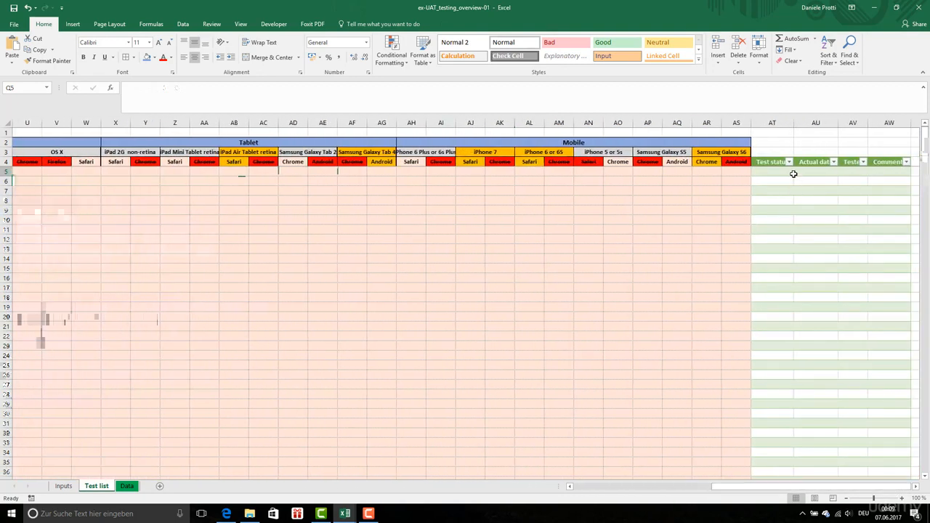
click(788, 172)
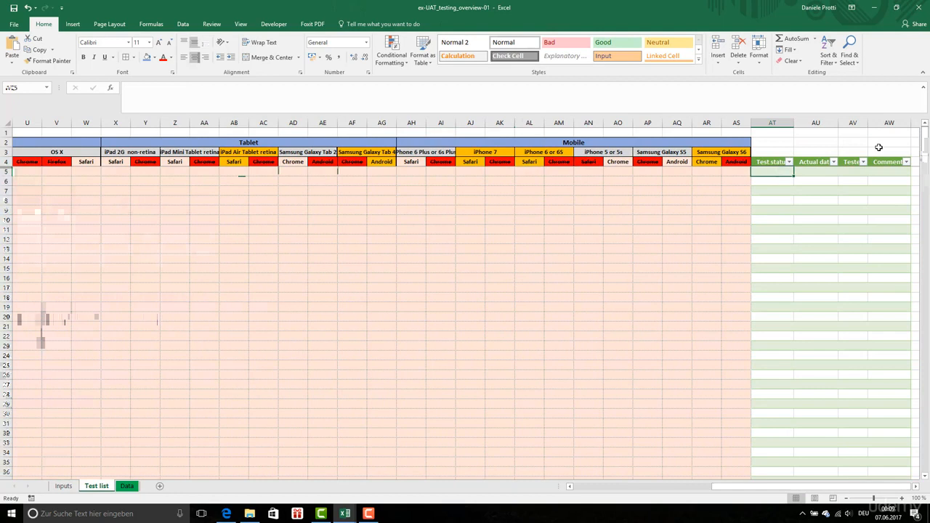
click(821, 173)
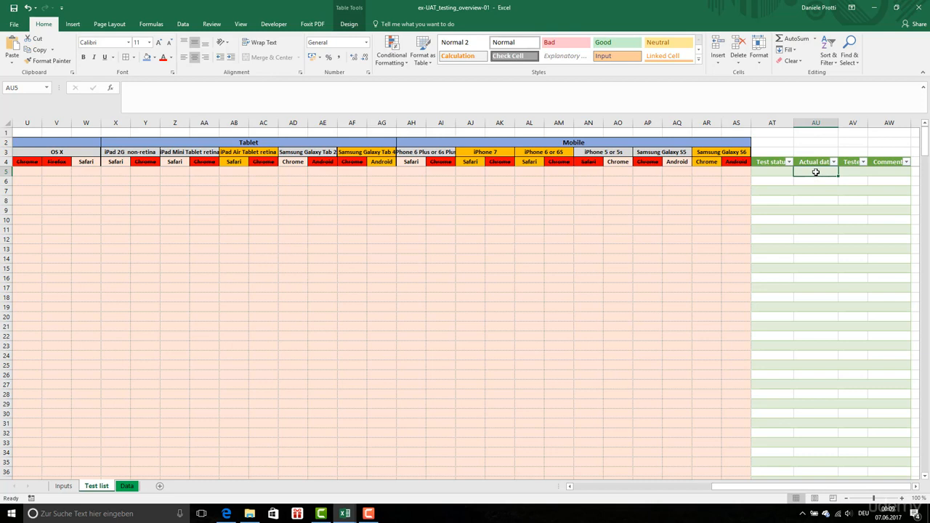
right_click(818, 162)
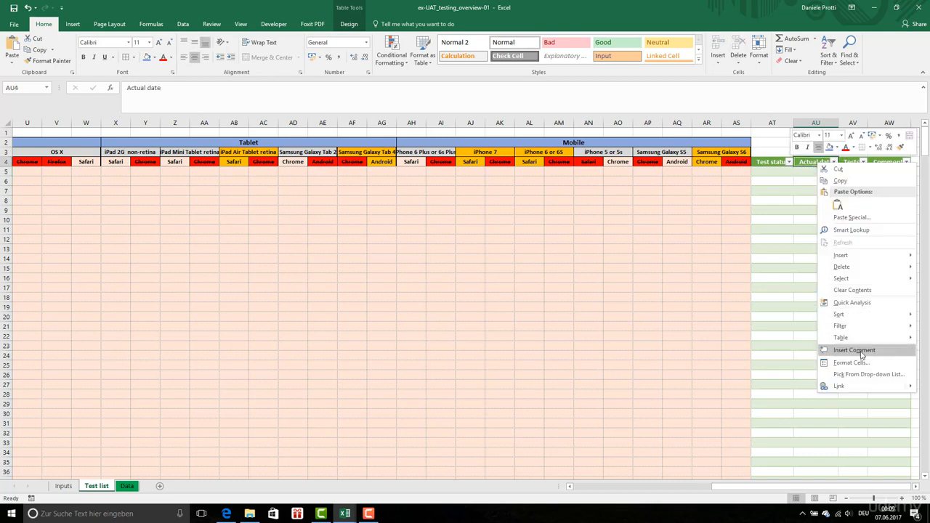
click(860, 351)
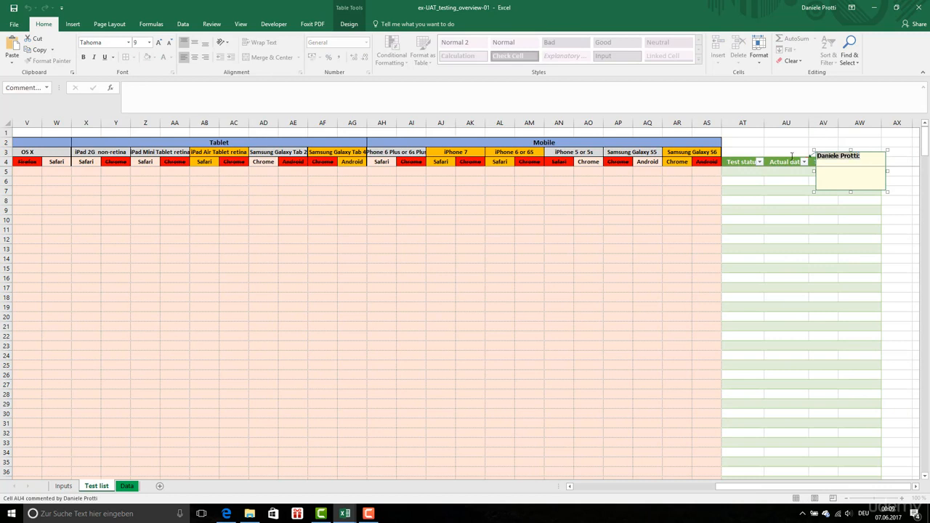
text(Info )
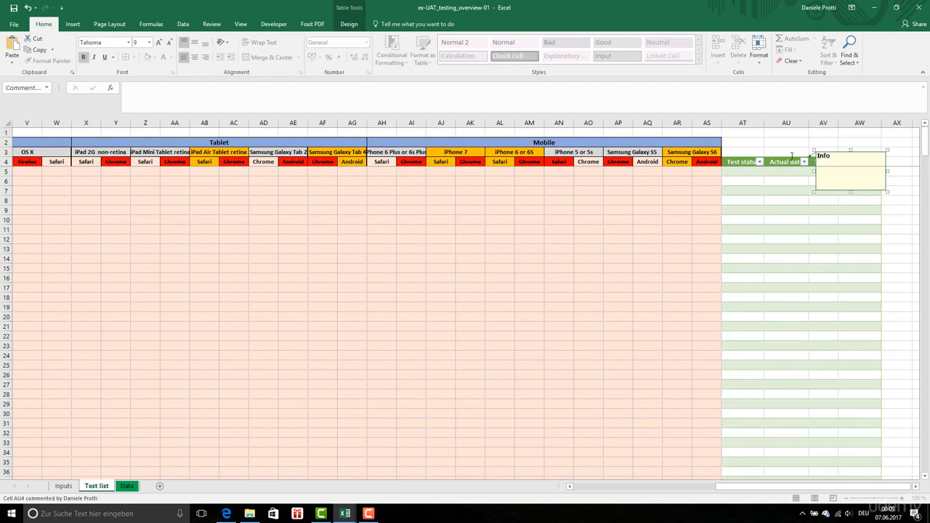
text(Input the date when the test is finished)
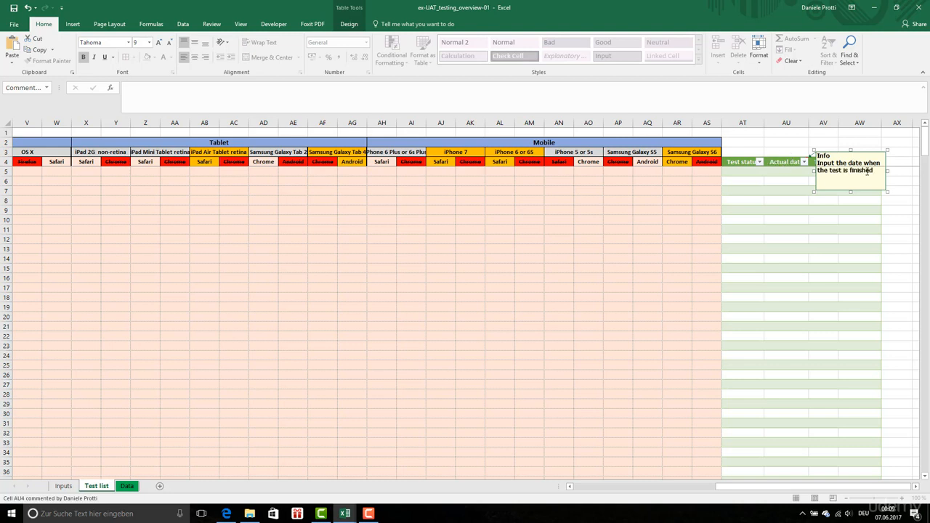
drag(882, 169, 798, 156)
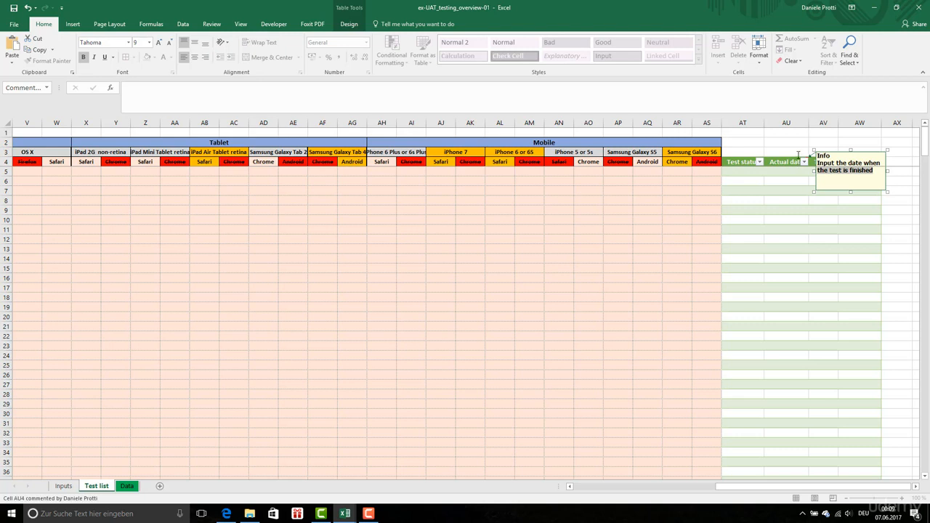
click(878, 171)
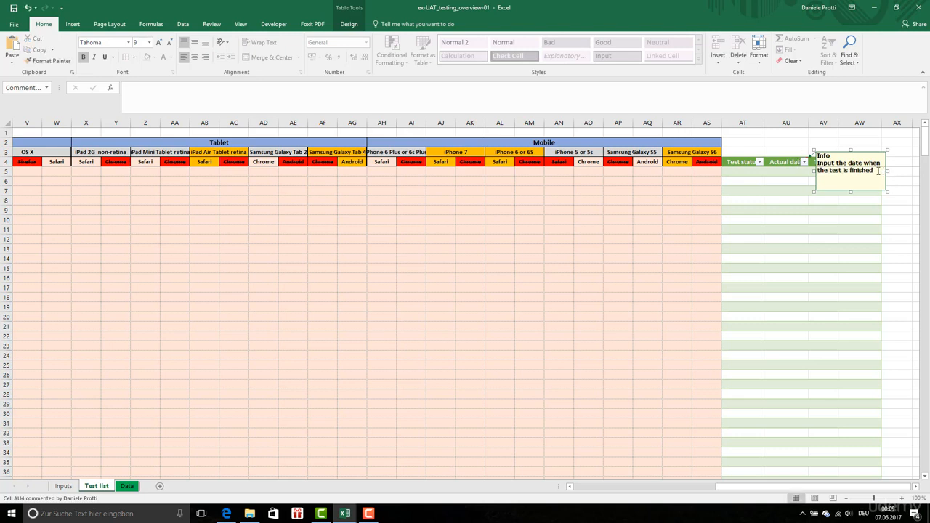
drag(817, 162, 862, 164)
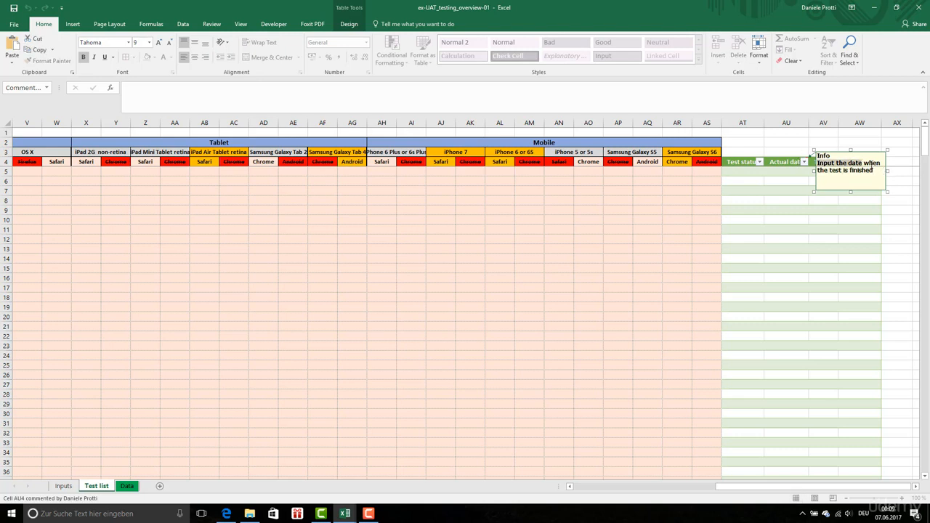
click(796, 175)
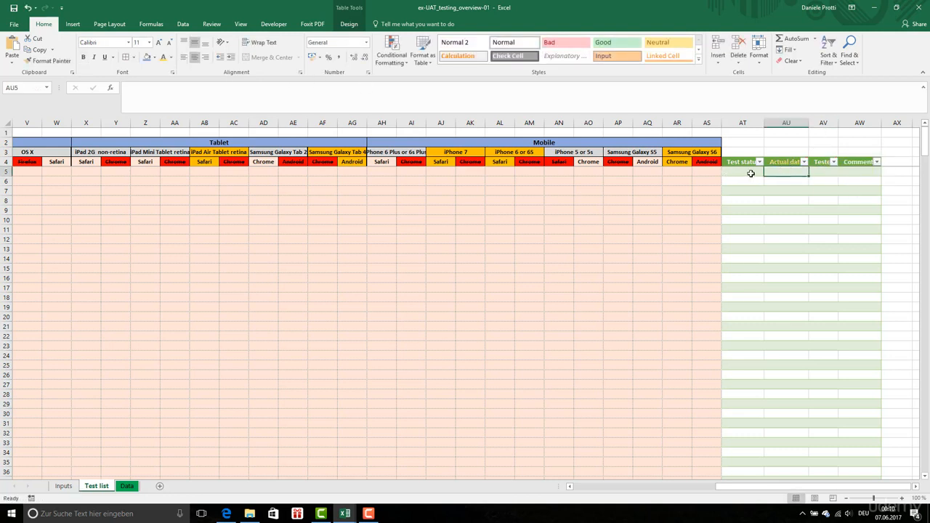
Review the data behind the test status: the COUNTA formula in P5, the browser cells in row 5 and the website status in H5.
click(750, 173)
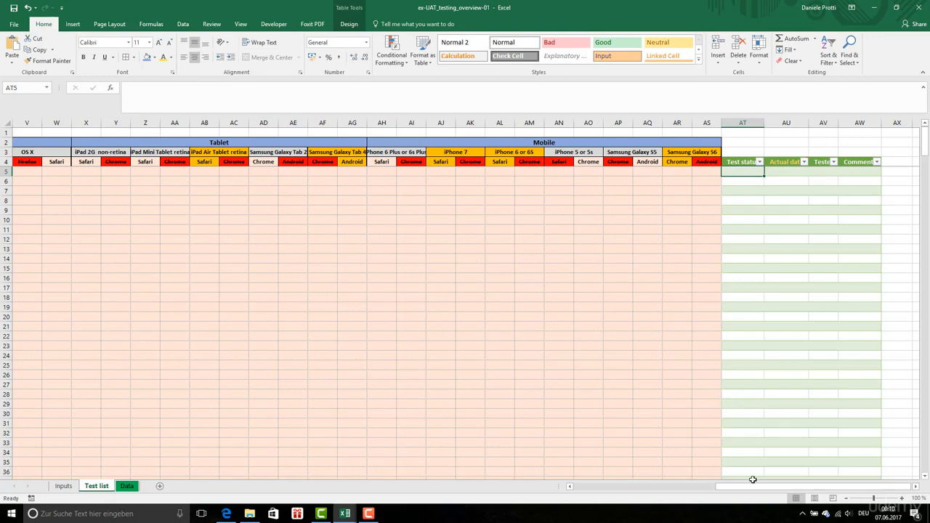
drag(757, 487, 676, 487)
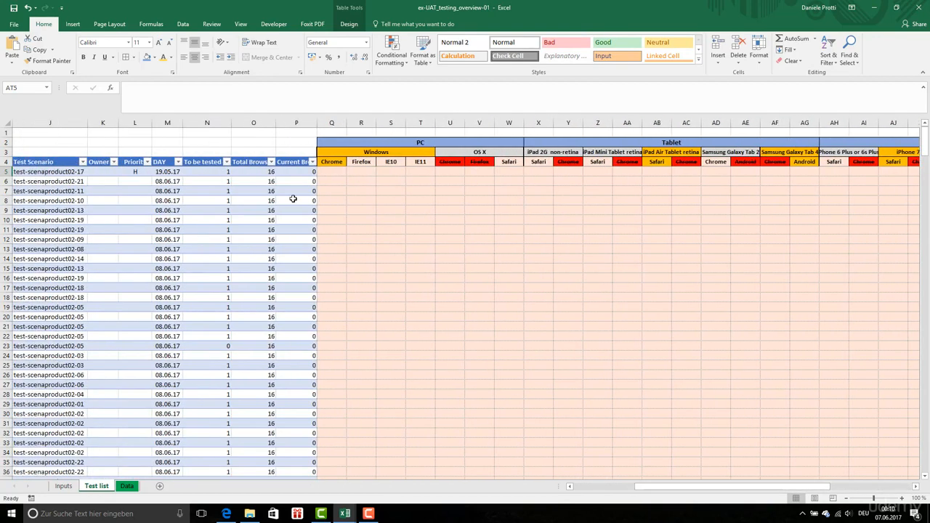
click(301, 173)
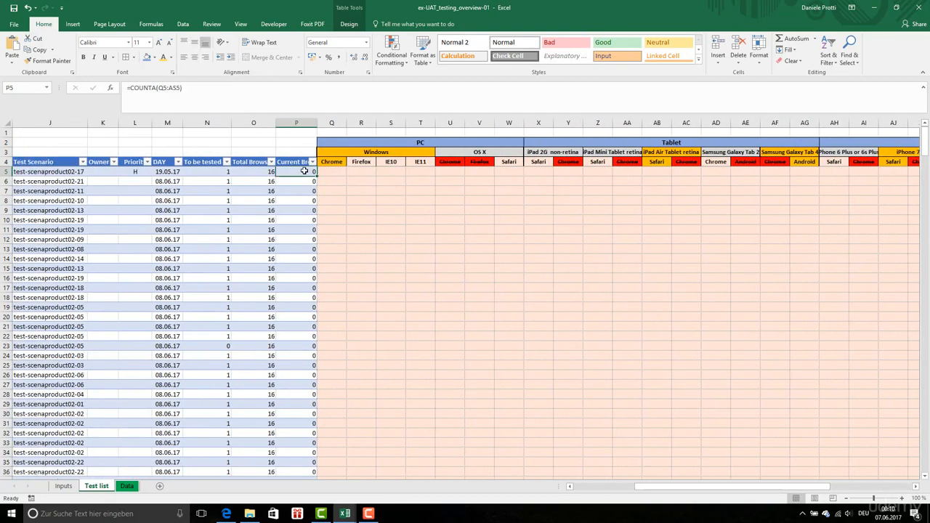
click(349, 172)
click(415, 173)
click(490, 171)
click(620, 172)
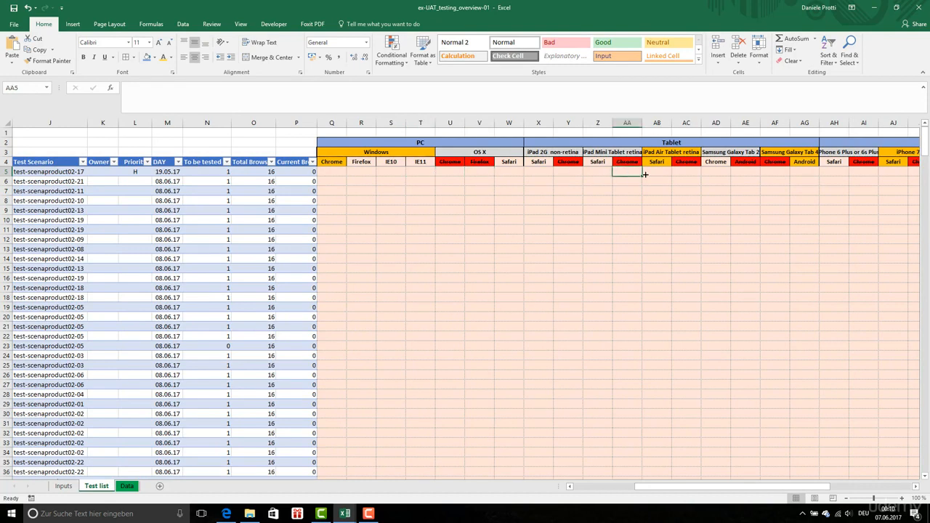
drag(792, 488, 731, 495)
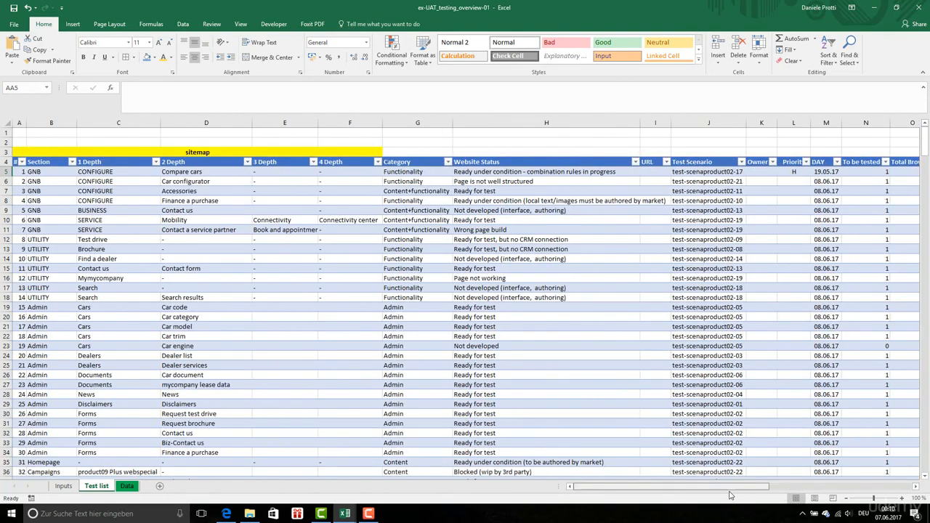
click(520, 176)
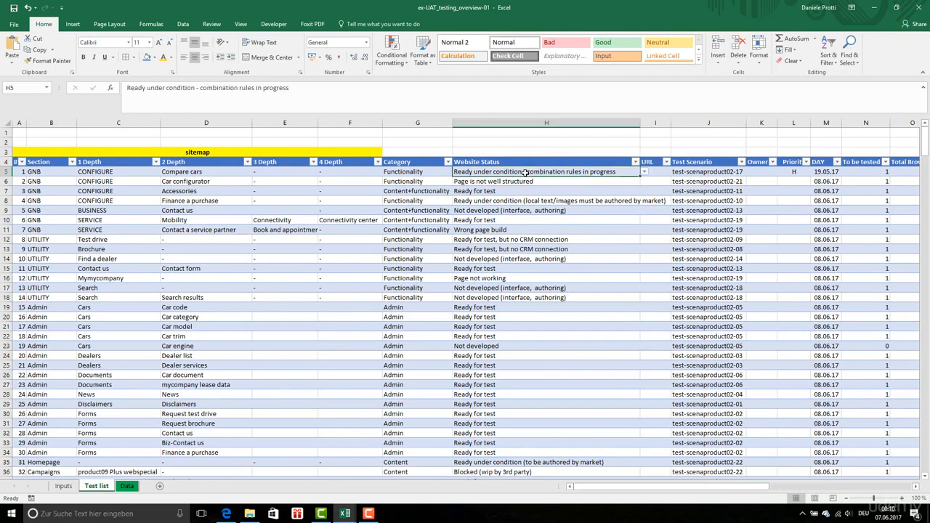
Enter the formula =IF([@[Actual date]]>0;IF(UPPER(LEFT(Table2[@[Website Status]];5))="READY";1;"");"") in AT5 under Test status.
drag(720, 487, 864, 483)
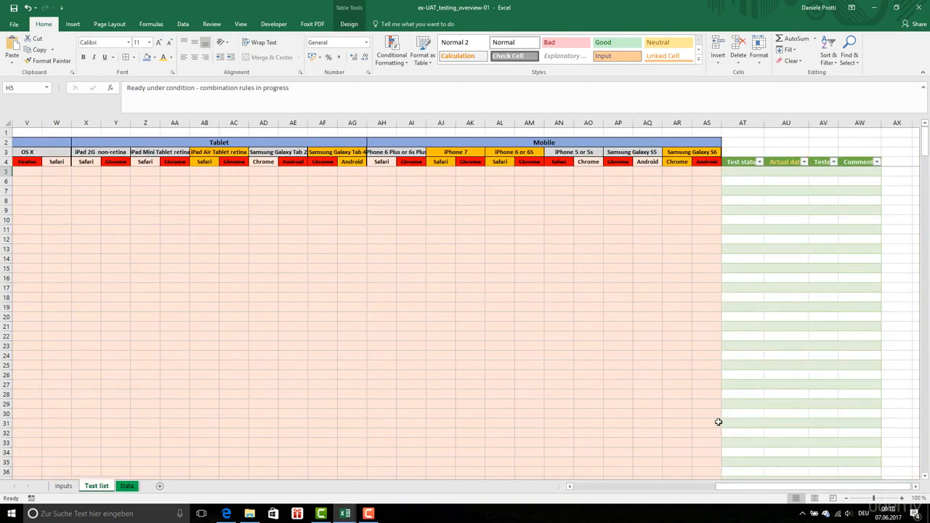
click(741, 174)
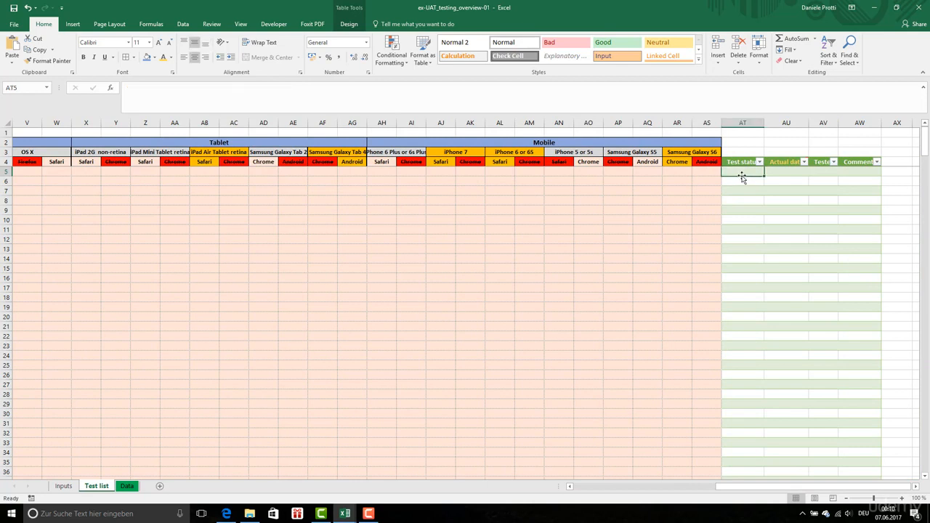
text(=)
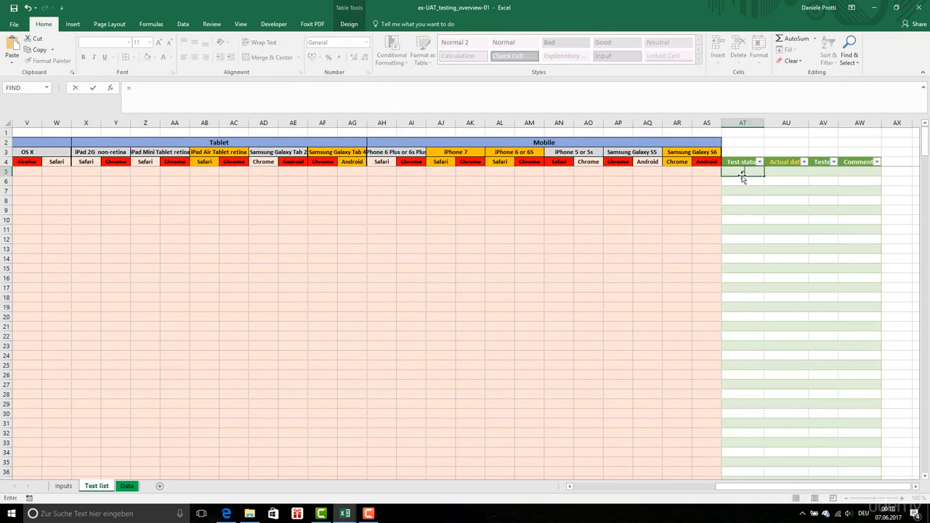
text(IF()
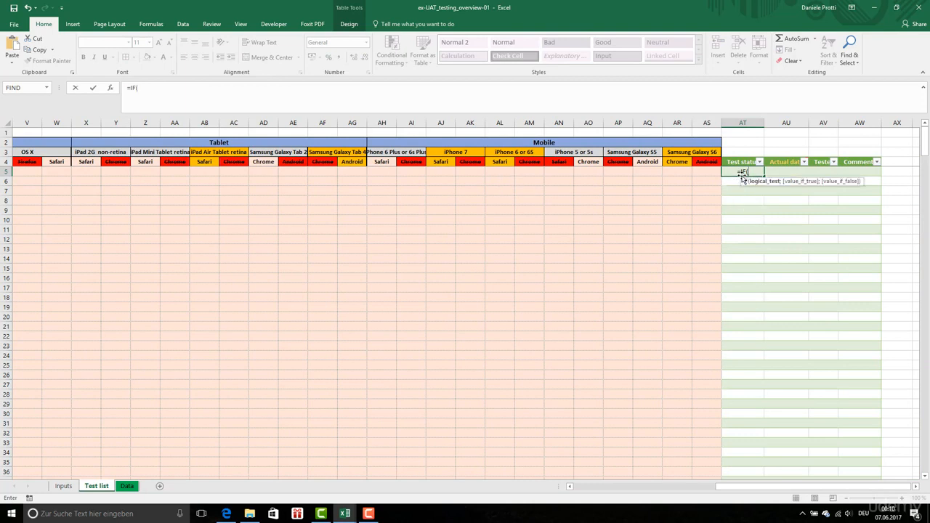
click(779, 176)
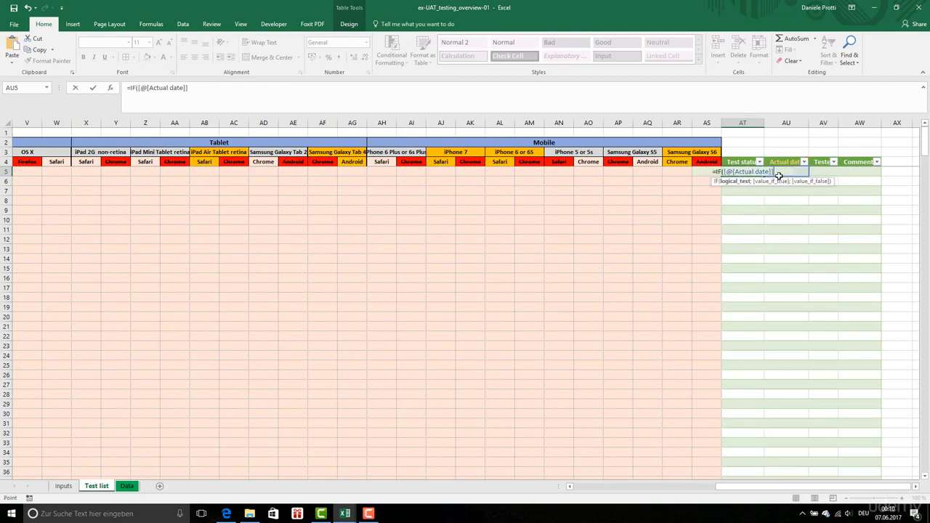
text(>0)
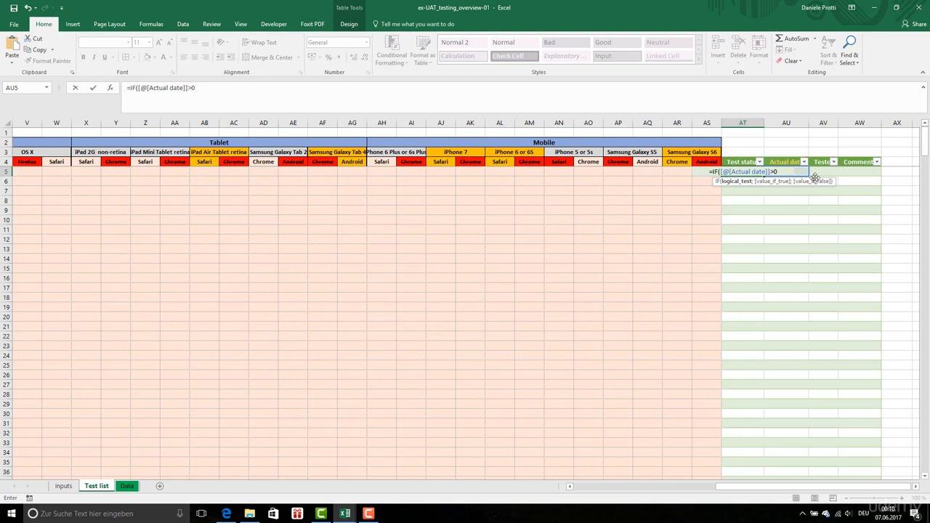
text(;)
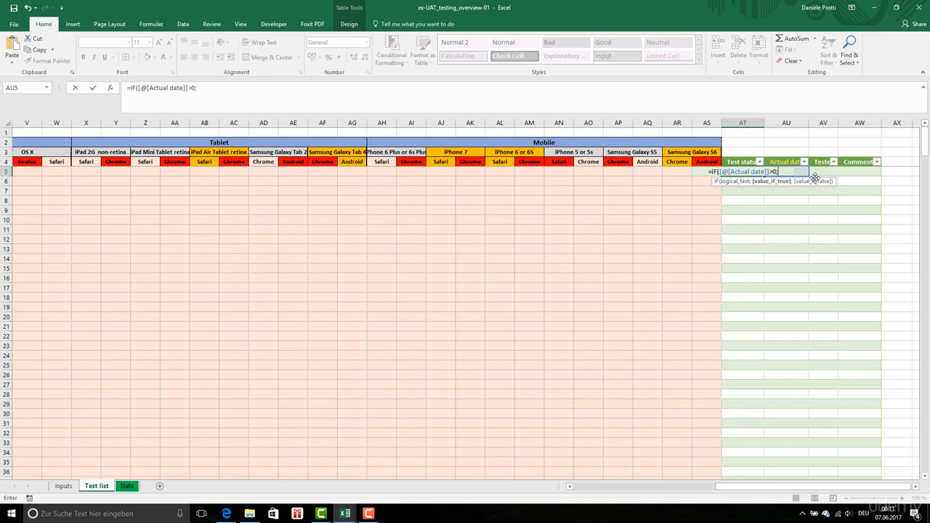
text(IF()
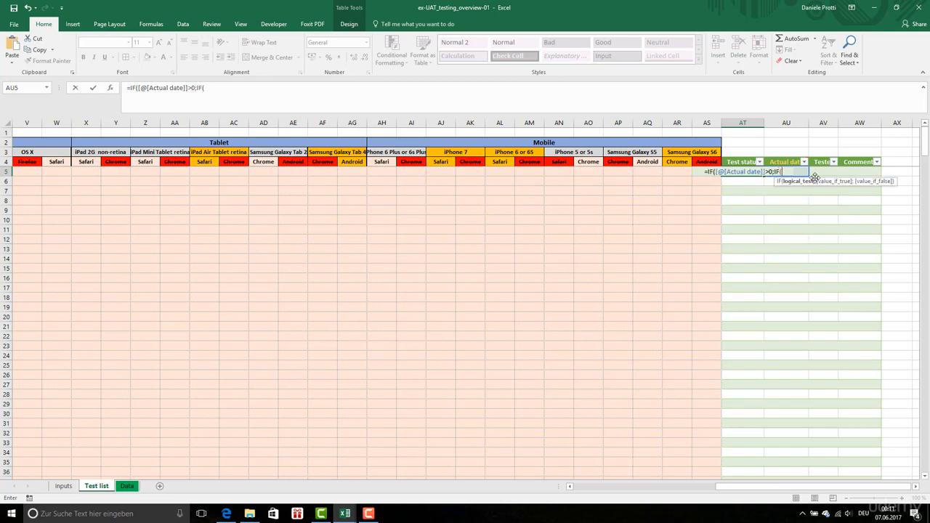
drag(762, 486, 639, 491)
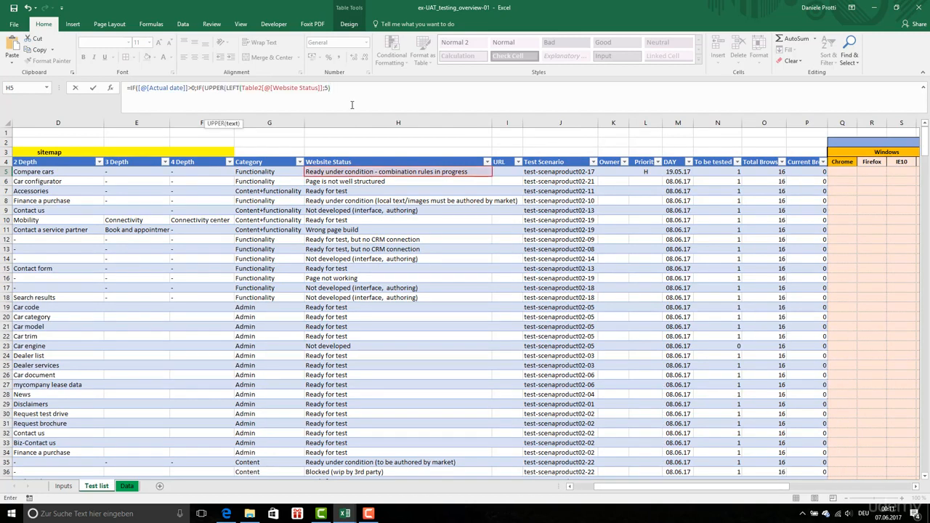
text())
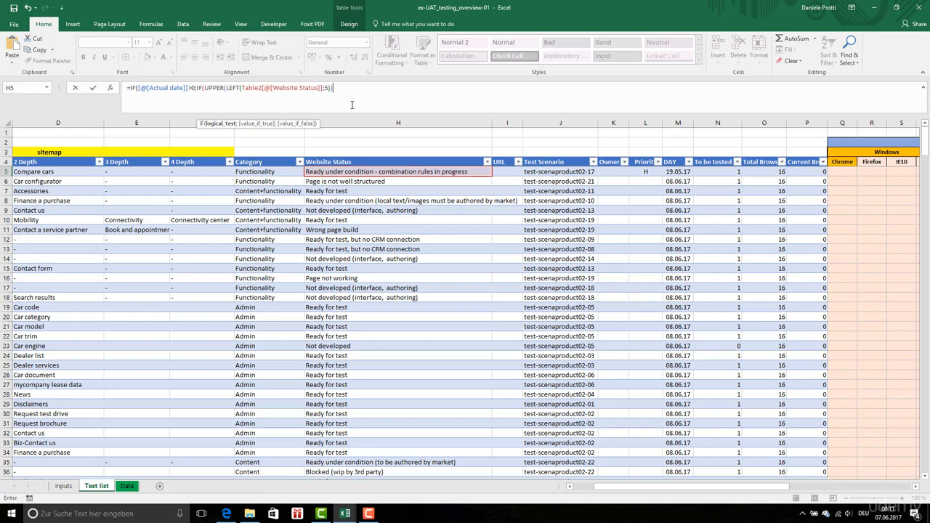
text(=)
text(READ)
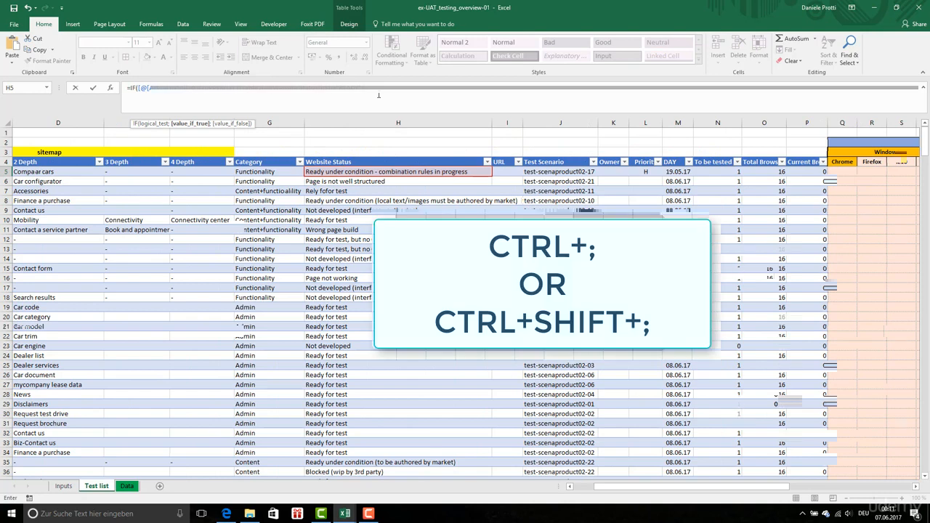
Enter the current date 07.06.2017 in AU5 to try out the status formula and compare it with the row's website status.
key(ctrl+semicolon)
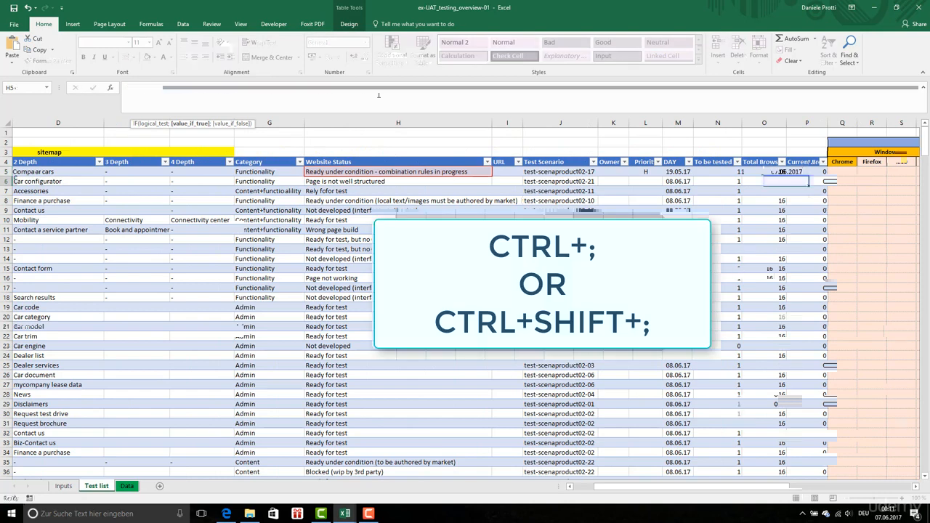
key(Return)
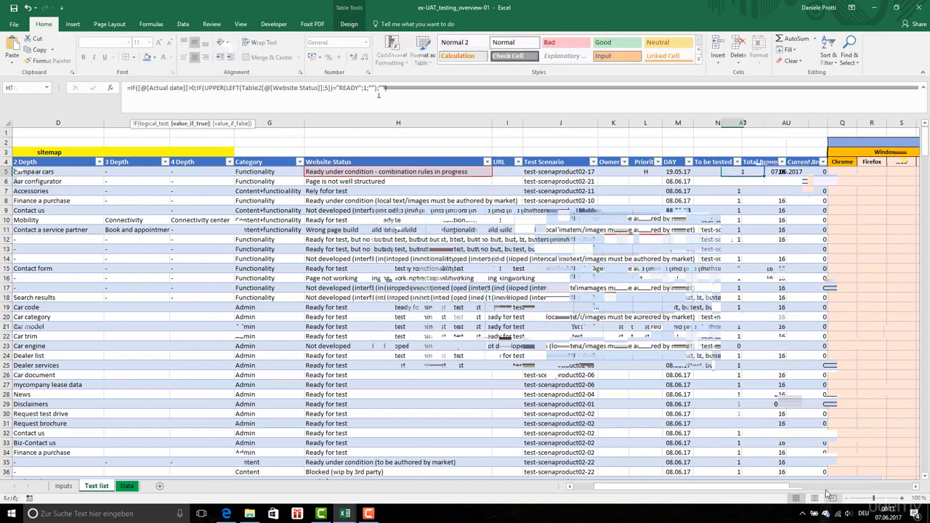
drag(804, 491, 700, 492)
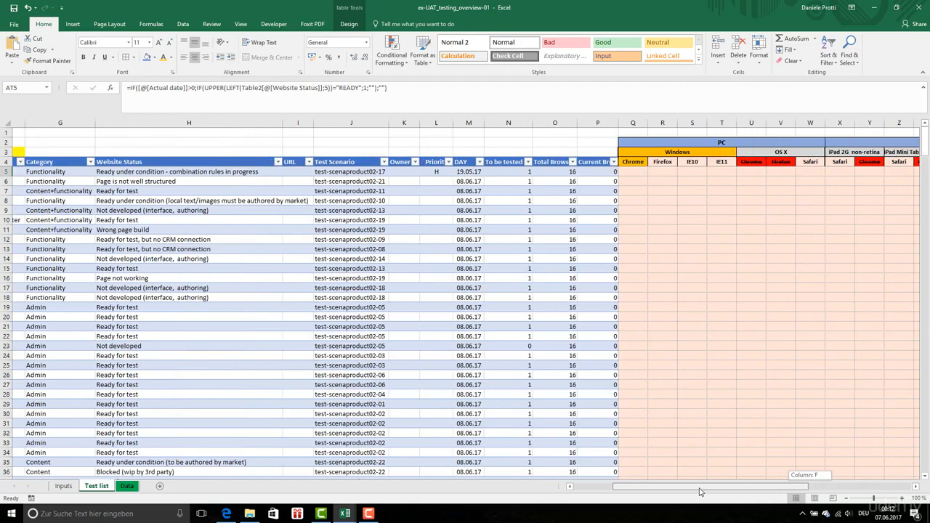
drag(701, 492, 696, 492)
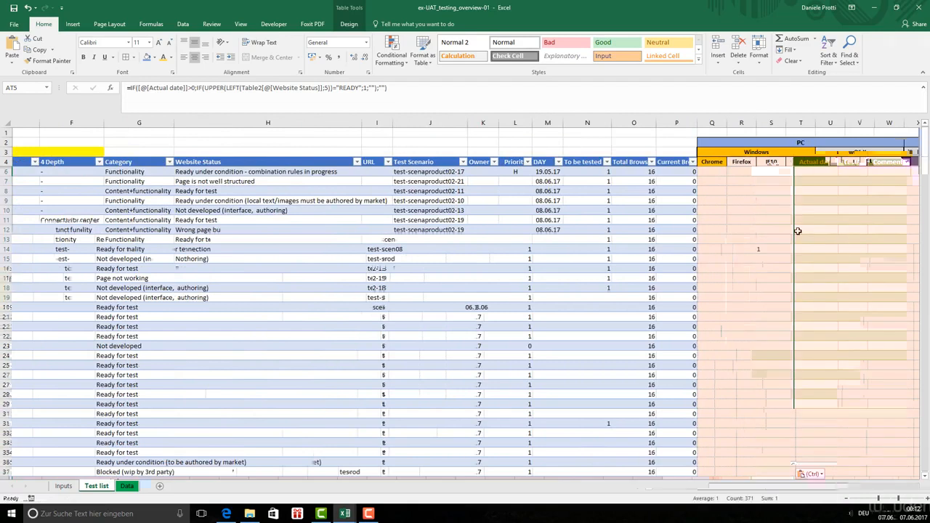
Clear the test date from AU5 and look back over the website status and browser count columns.
click(826, 172)
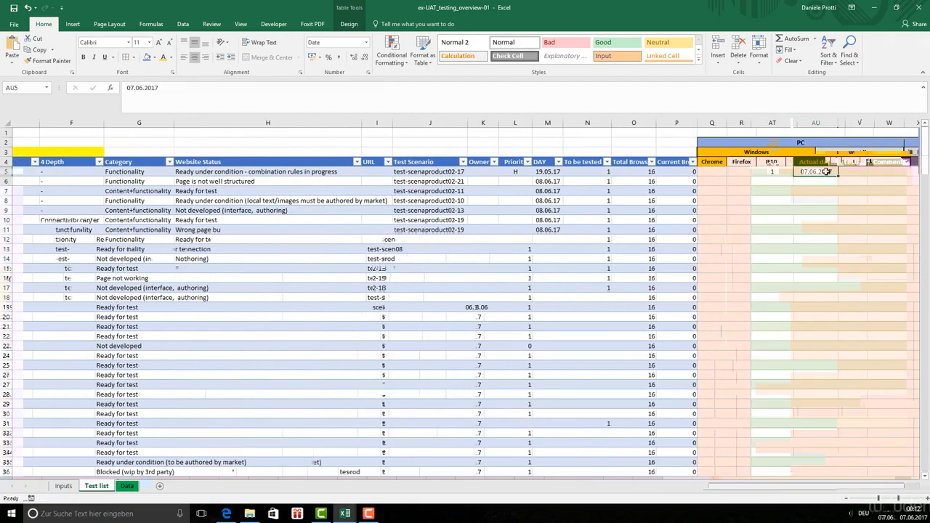
click(824, 210)
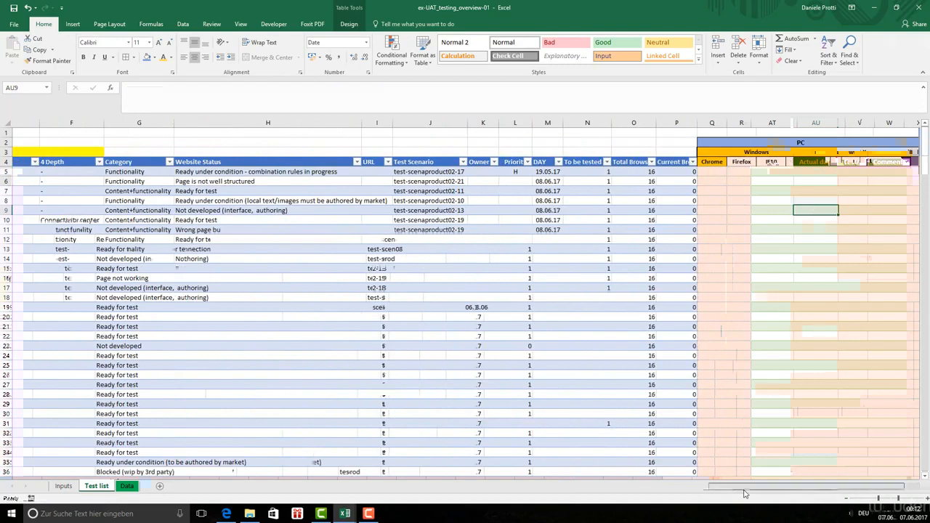
drag(742, 492, 663, 488)
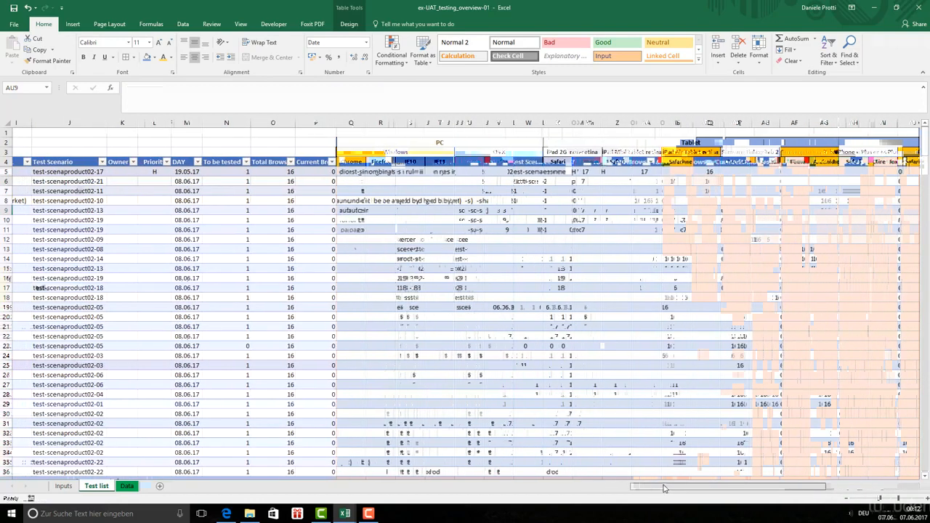
drag(664, 489, 640, 487)
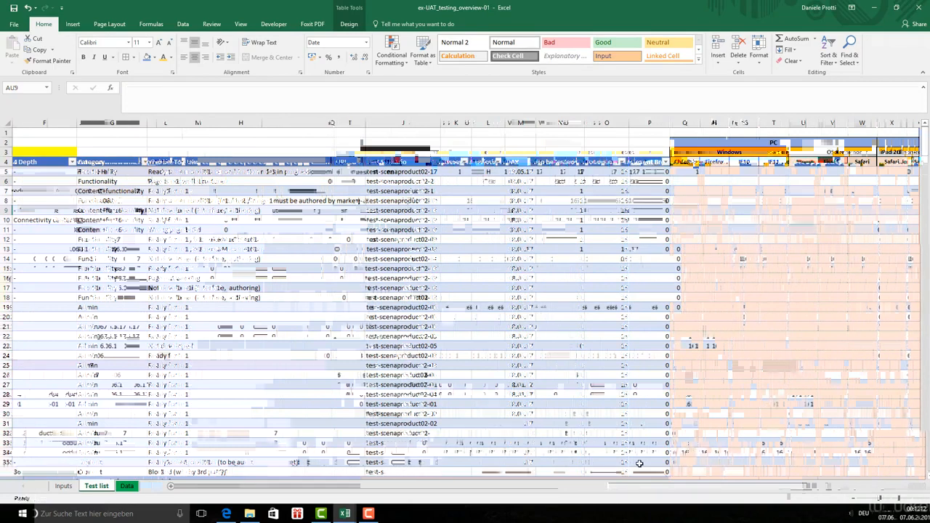
drag(649, 487, 635, 489)
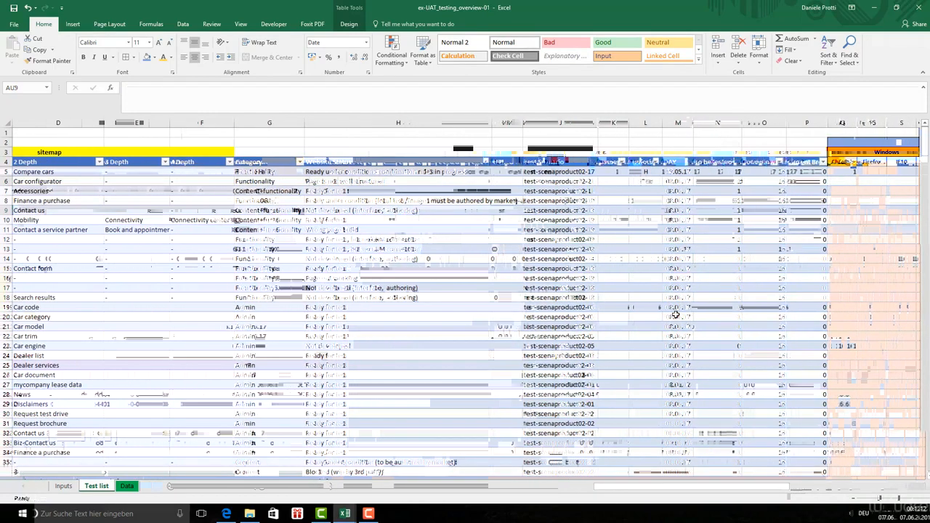